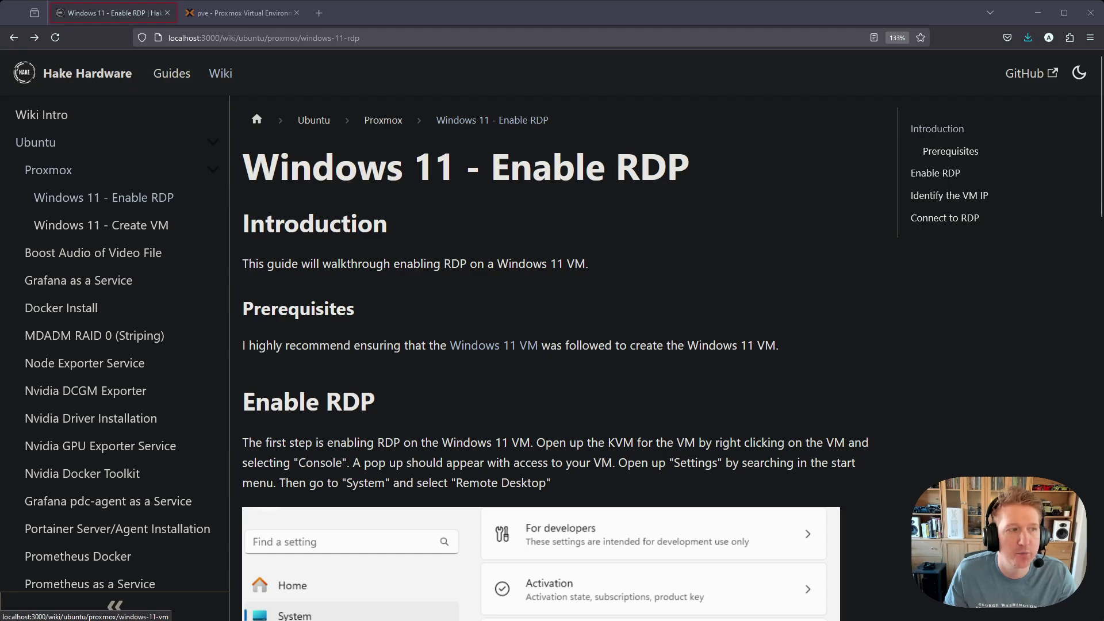
Step: Skim the Windows 11 VM creation guide, then return to the Enable RDP guide
{"action": "left_click", "coordinate": [492, 347]}
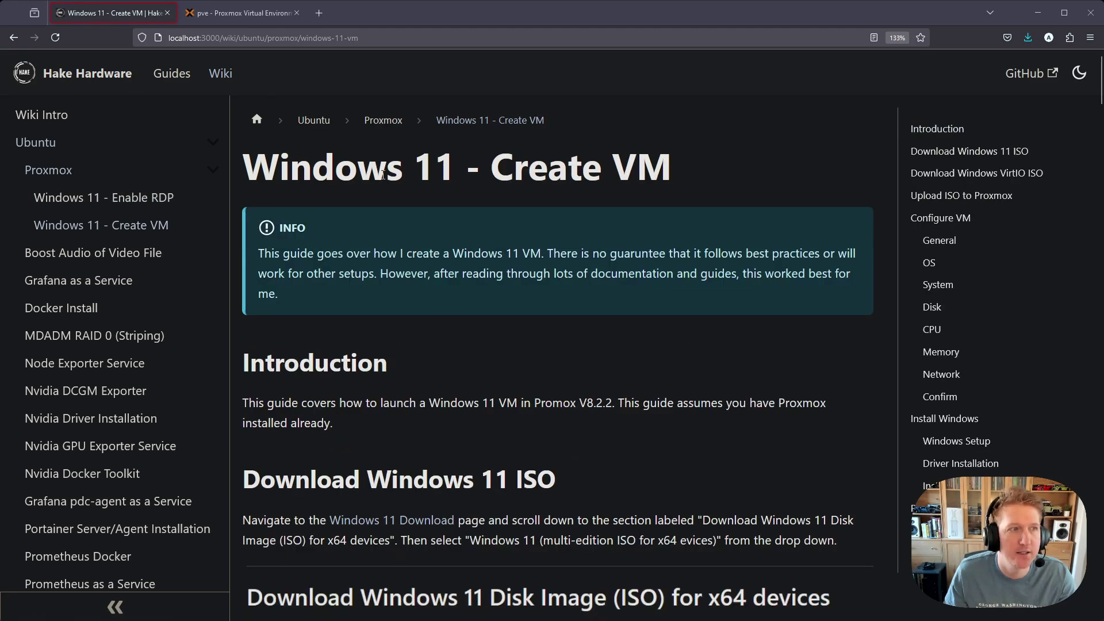
{"action": "scroll", "coordinate": [378, 299], "scroll_direction": "down", "scroll_amount": 20}
{"action": "scroll", "coordinate": [378, 299], "scroll_direction": "down", "scroll_amount": 15}
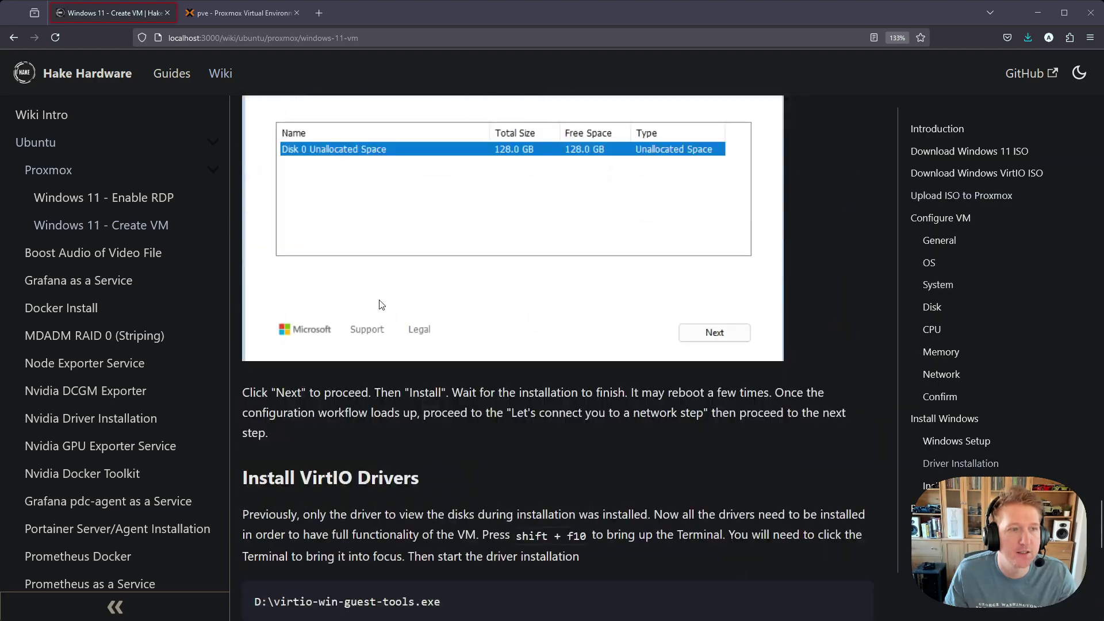
{"action": "scroll", "coordinate": [380, 299], "scroll_direction": "up", "scroll_amount": 20}
{"action": "key", "text": "alt+Left"}
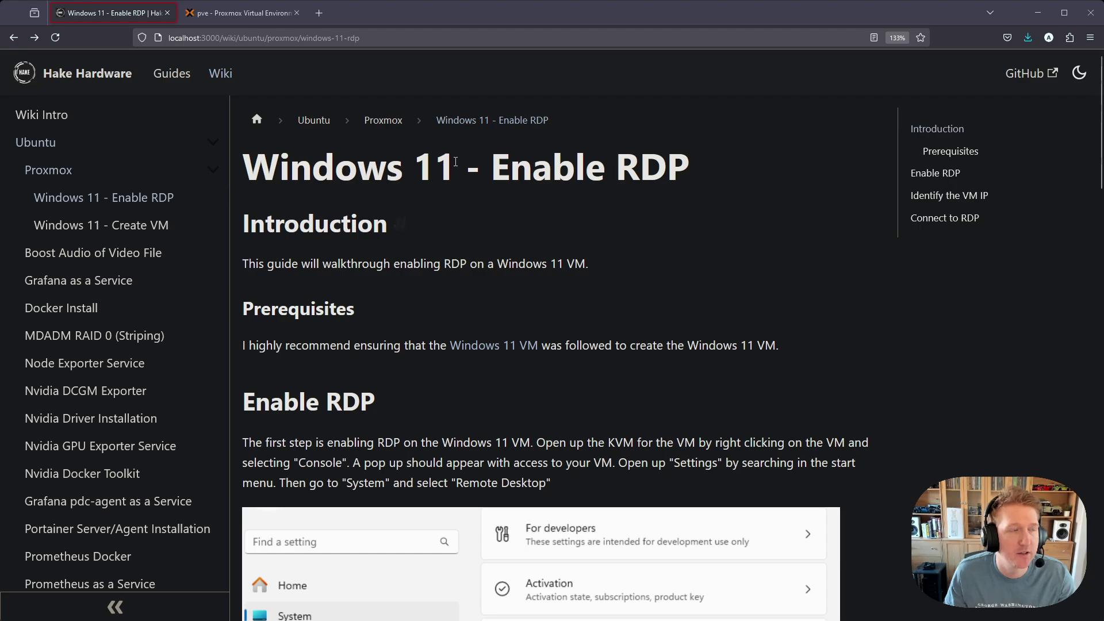
{"action": "left_click", "coordinate": [260, 17]}
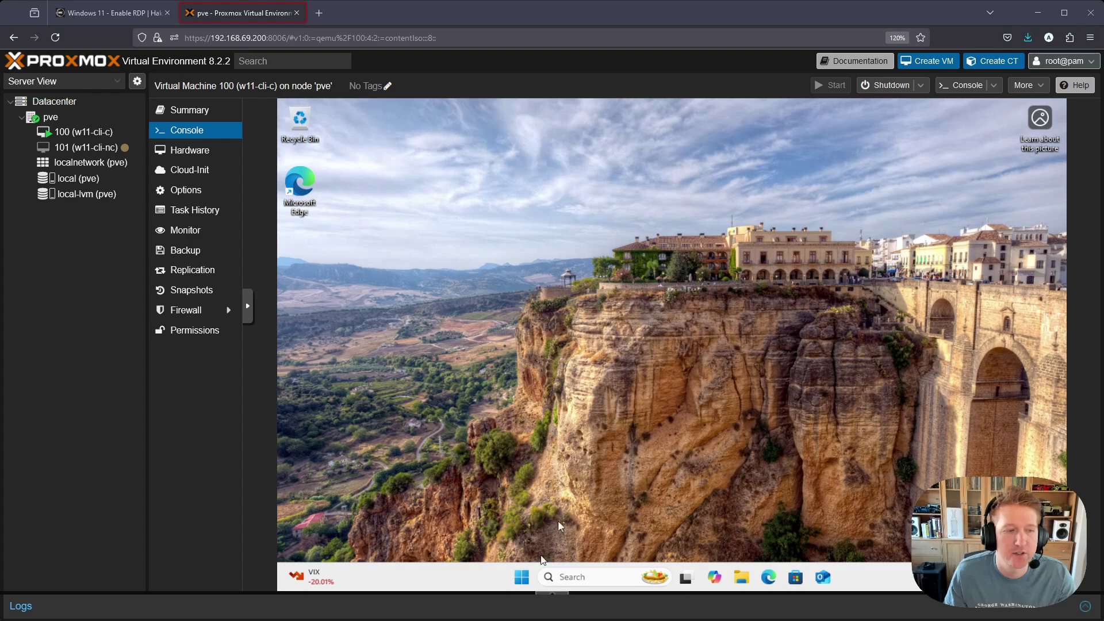
{"action": "left_click", "coordinate": [522, 574]}
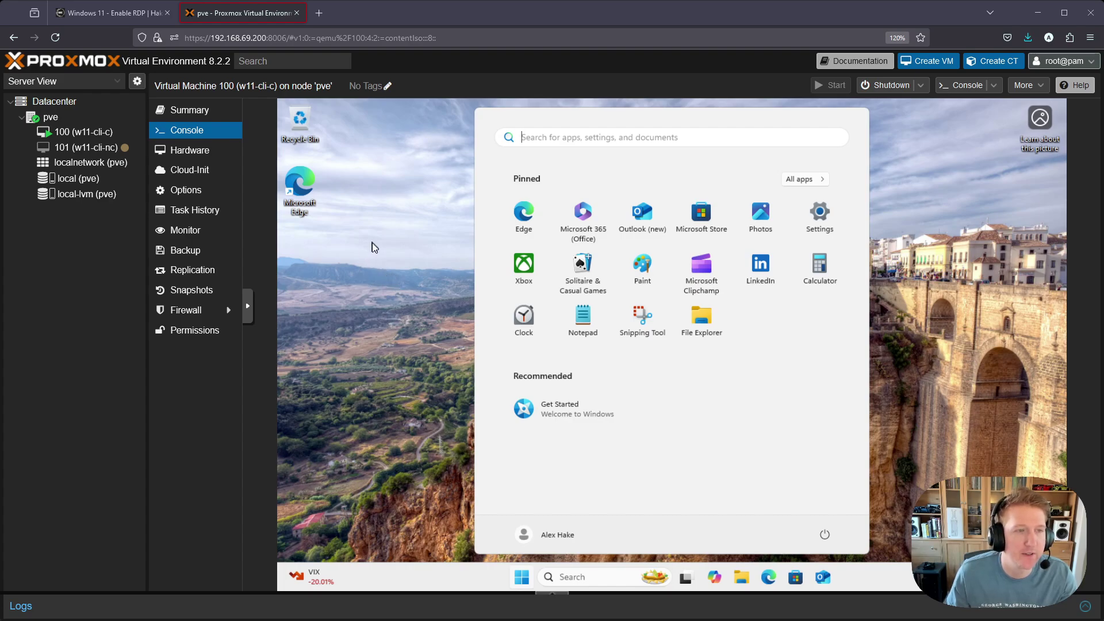
{"action": "left_click", "coordinate": [396, 266]}
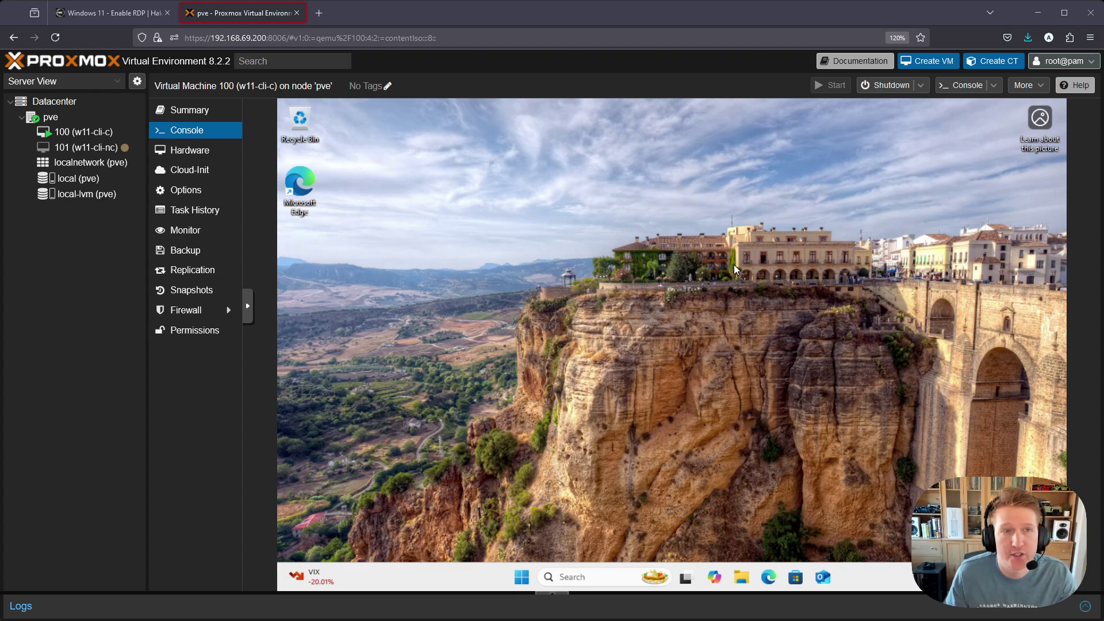
Step: Open the VM's Windows Settings at the System > Remote Desktop page
{"action": "left_click", "coordinate": [571, 577]}
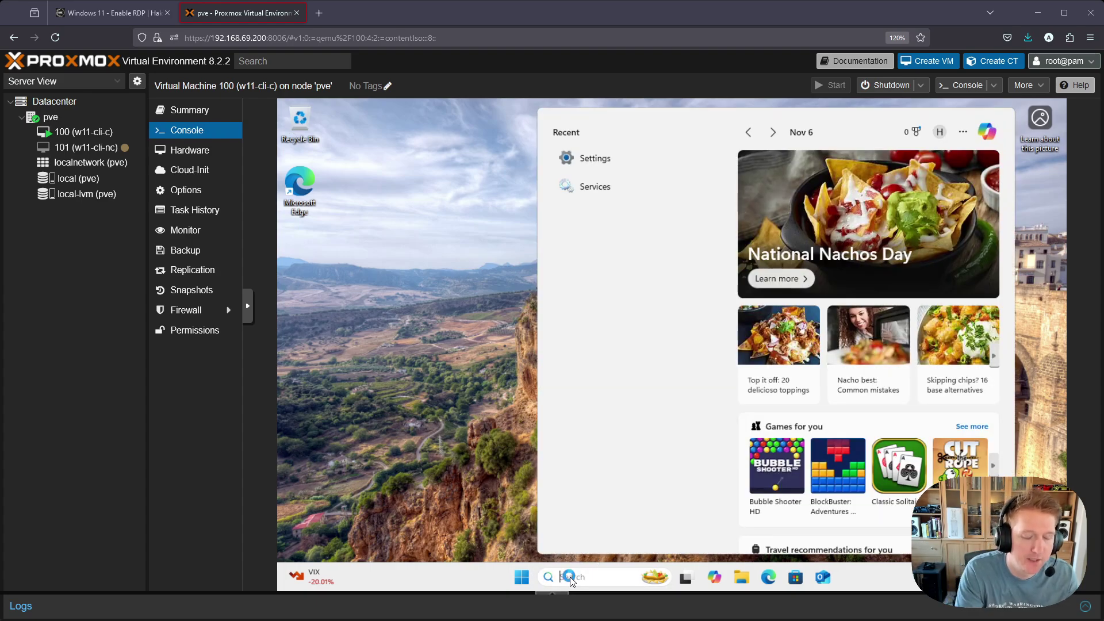
{"action": "type", "text": "settings"}
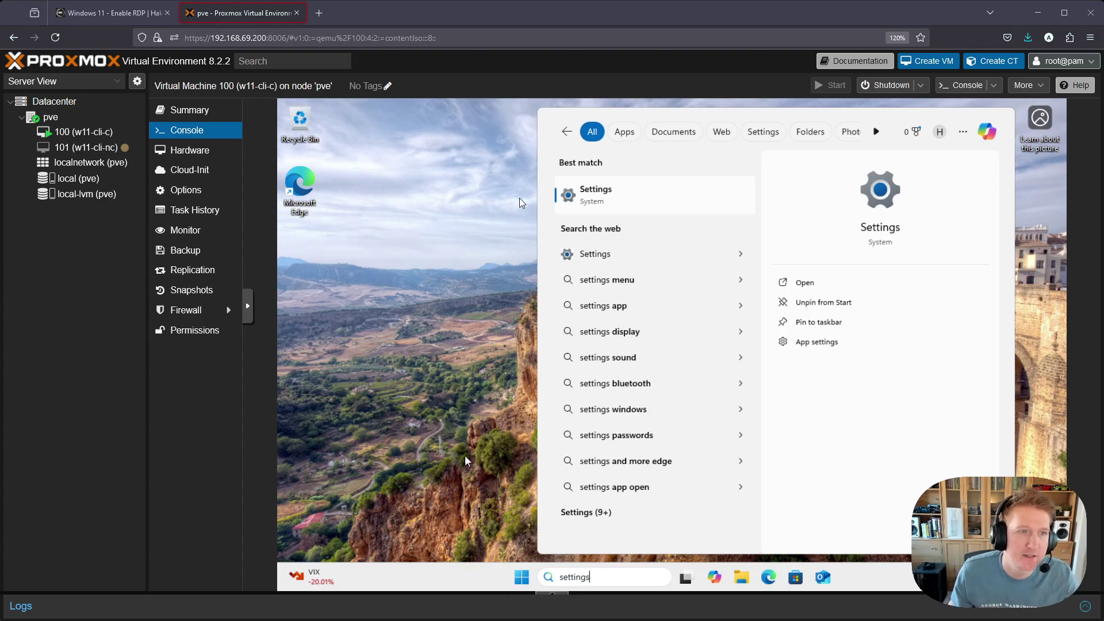
{"action": "left_click", "coordinate": [606, 190]}
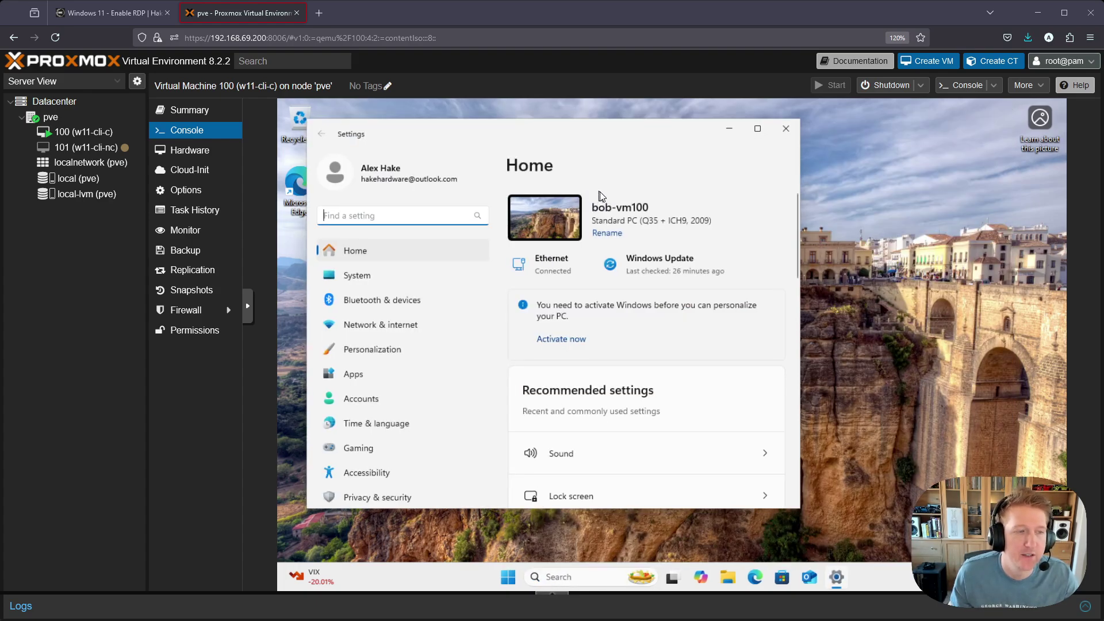
{"action": "left_click", "coordinate": [351, 276]}
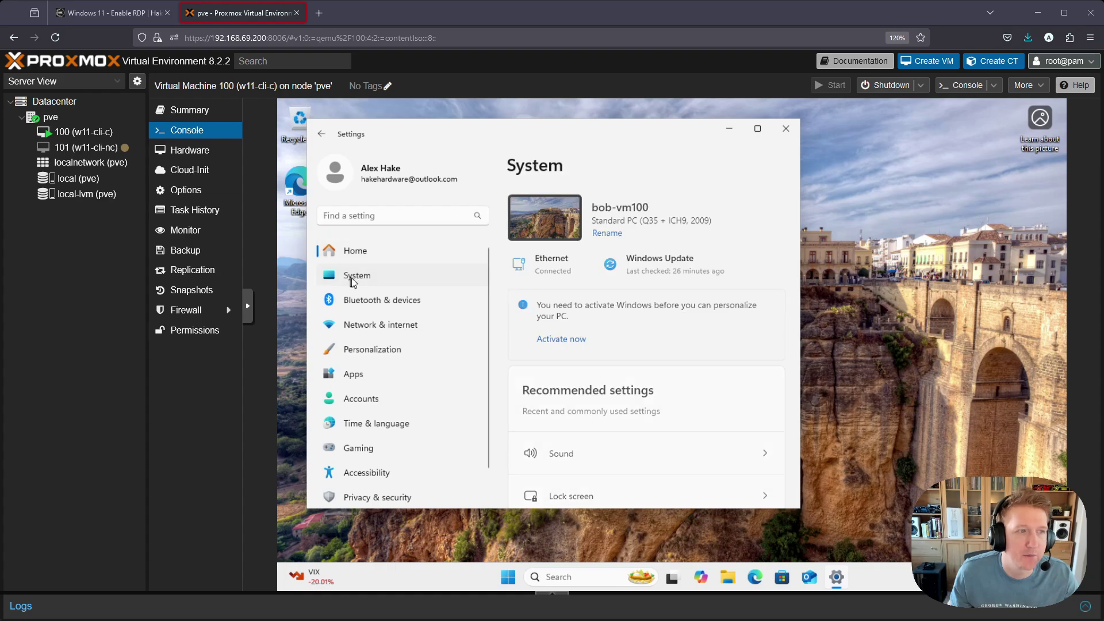
{"action": "scroll", "coordinate": [639, 289], "scroll_direction": "down", "scroll_amount": 6}
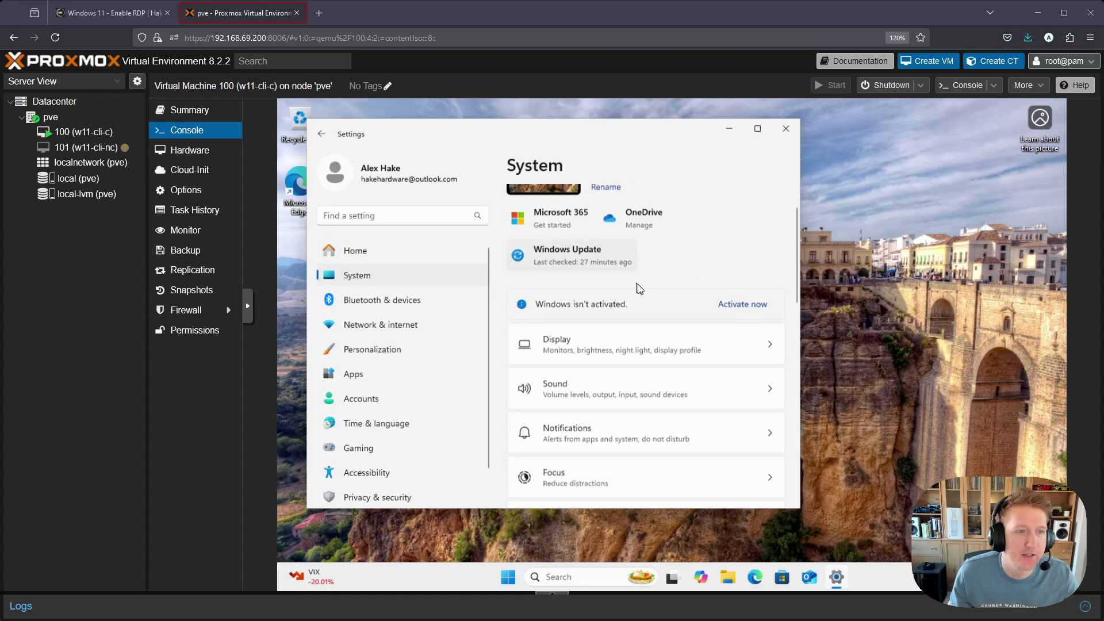
{"action": "scroll", "coordinate": [639, 290], "scroll_direction": "down", "scroll_amount": 4}
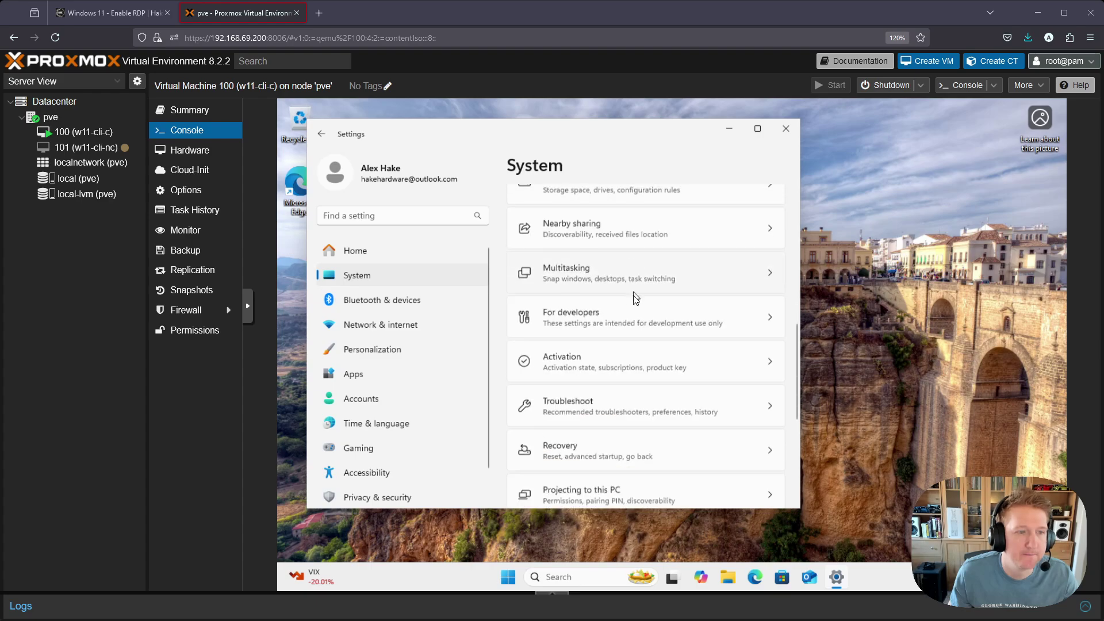
{"action": "left_click", "coordinate": [608, 386]}
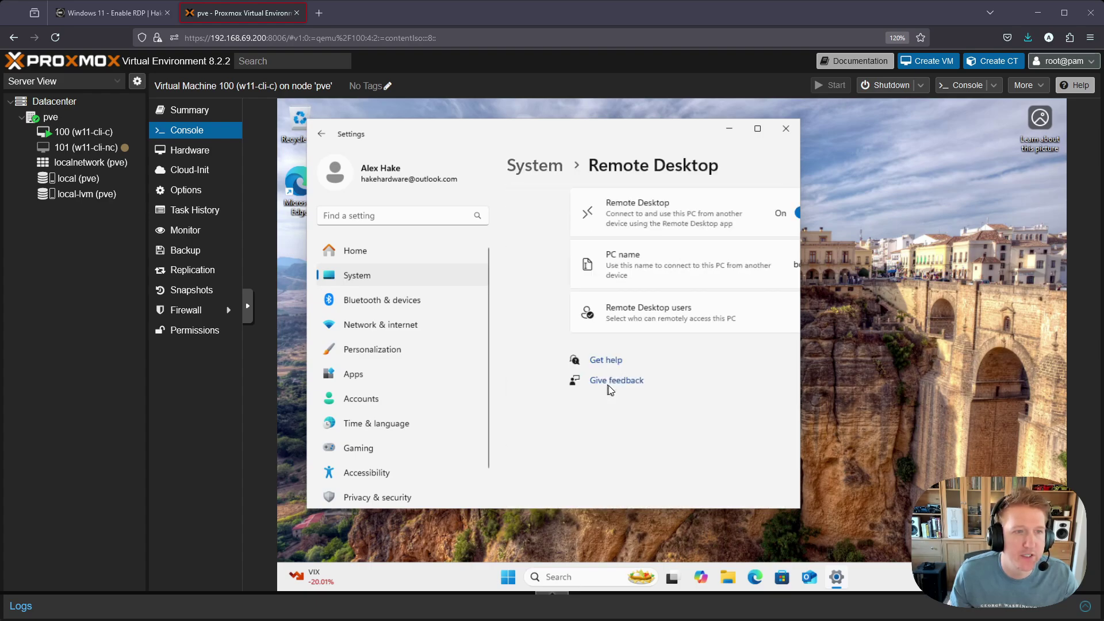
Step: Switch Remote Desktop off and back On, confirming each change
{"action": "left_click", "coordinate": [736, 214]}
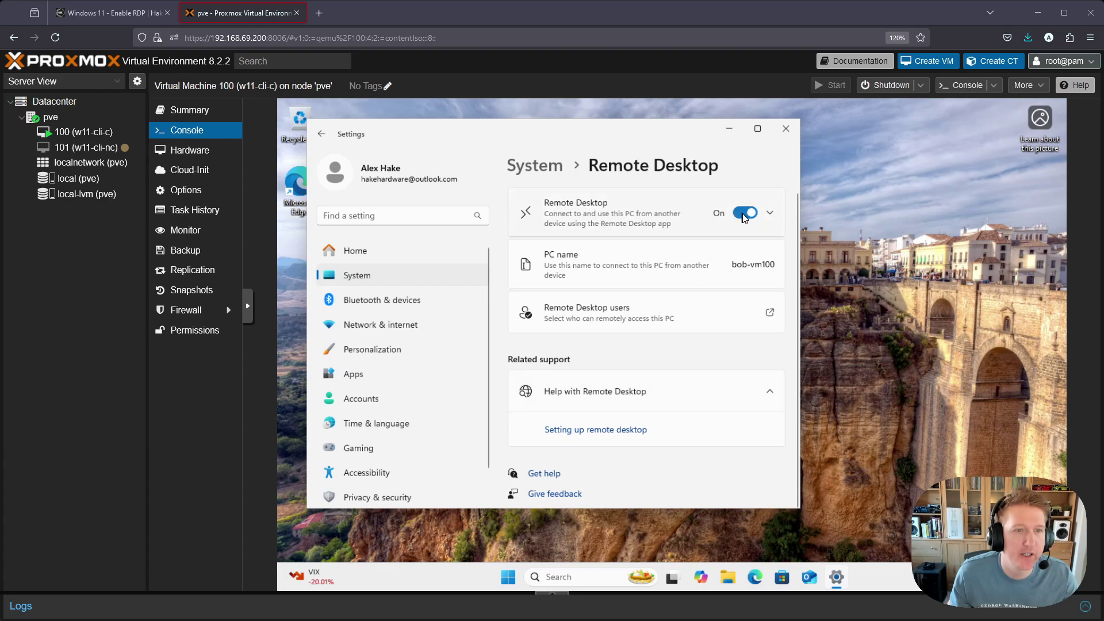
{"action": "left_click", "coordinate": [651, 335]}
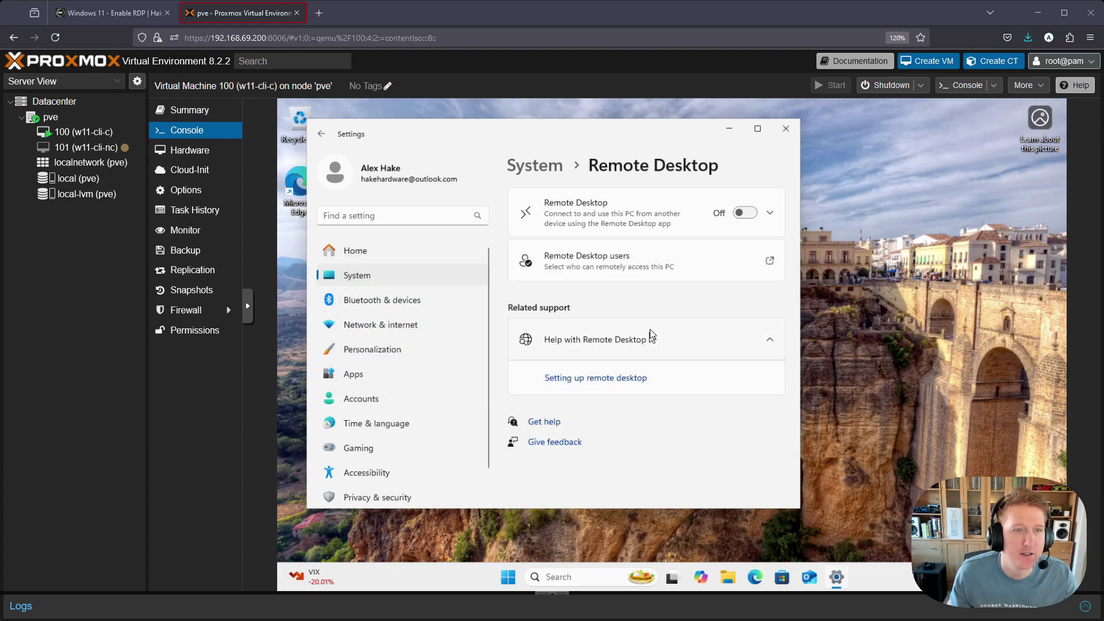
{"action": "left_click", "coordinate": [745, 213]}
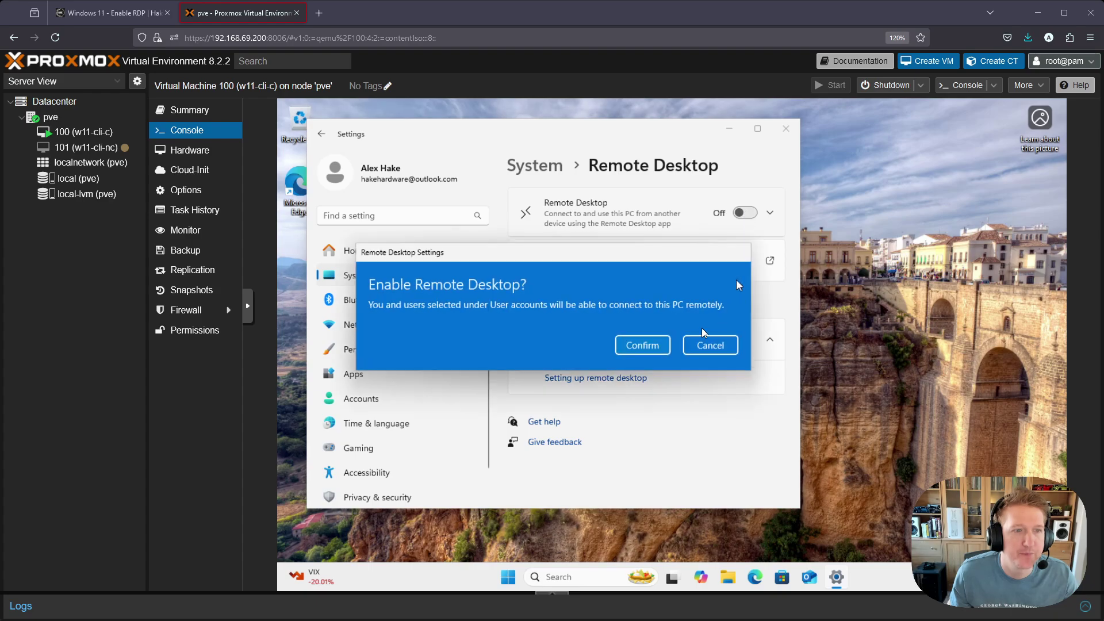
{"action": "left_click", "coordinate": [659, 345]}
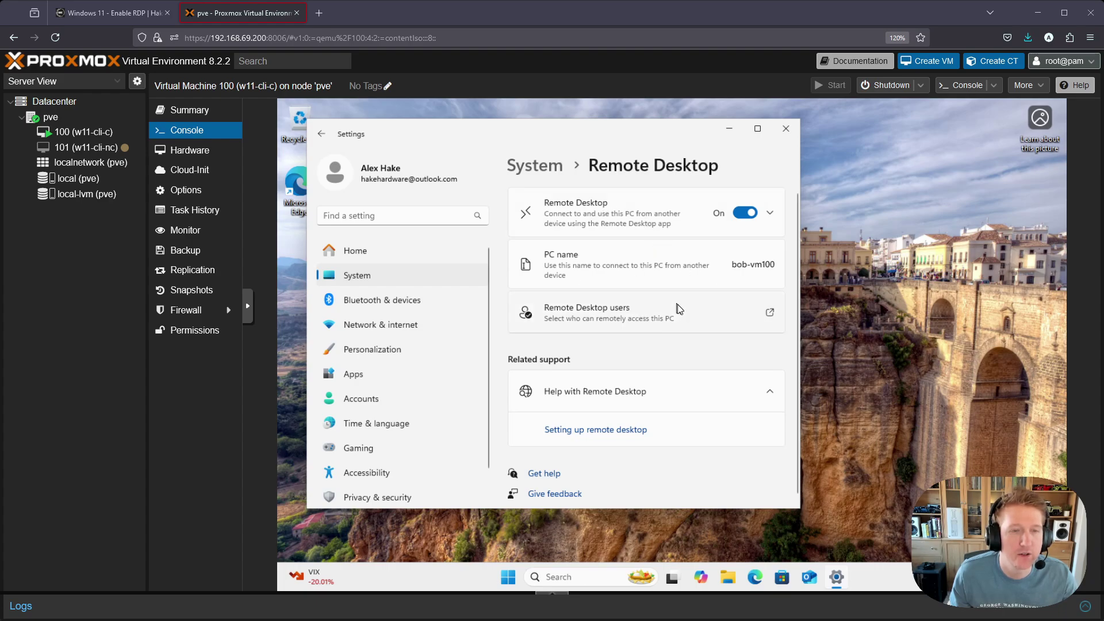
Step: Close Windows Settings and show VM 100's Summary listing IP 192.168.69.59
{"action": "left_click", "coordinate": [787, 130]}
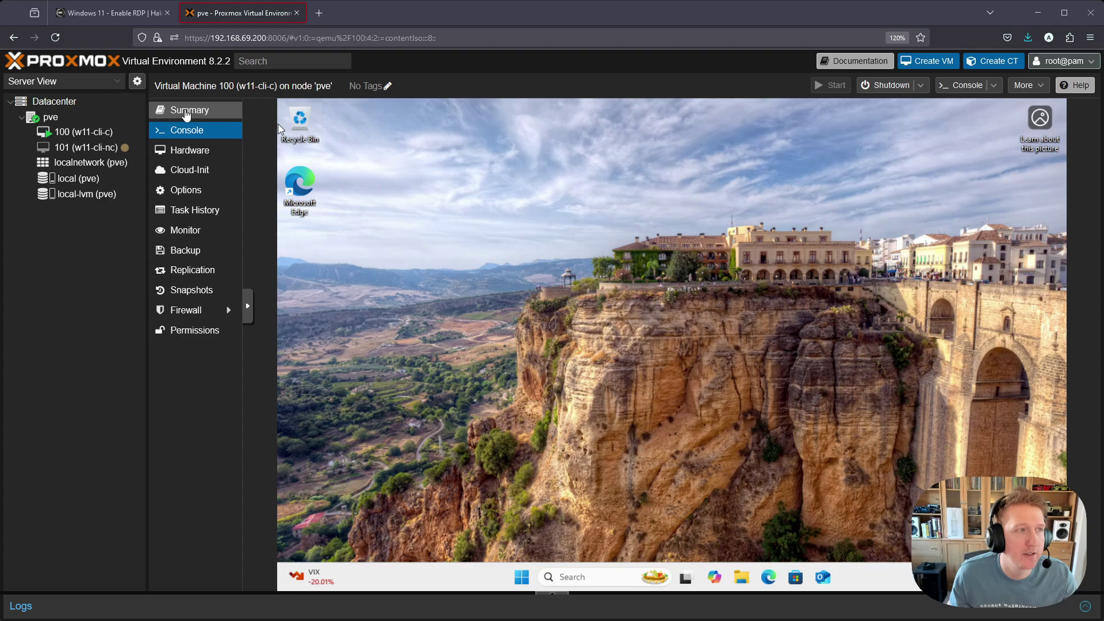
{"action": "left_click", "coordinate": [190, 113]}
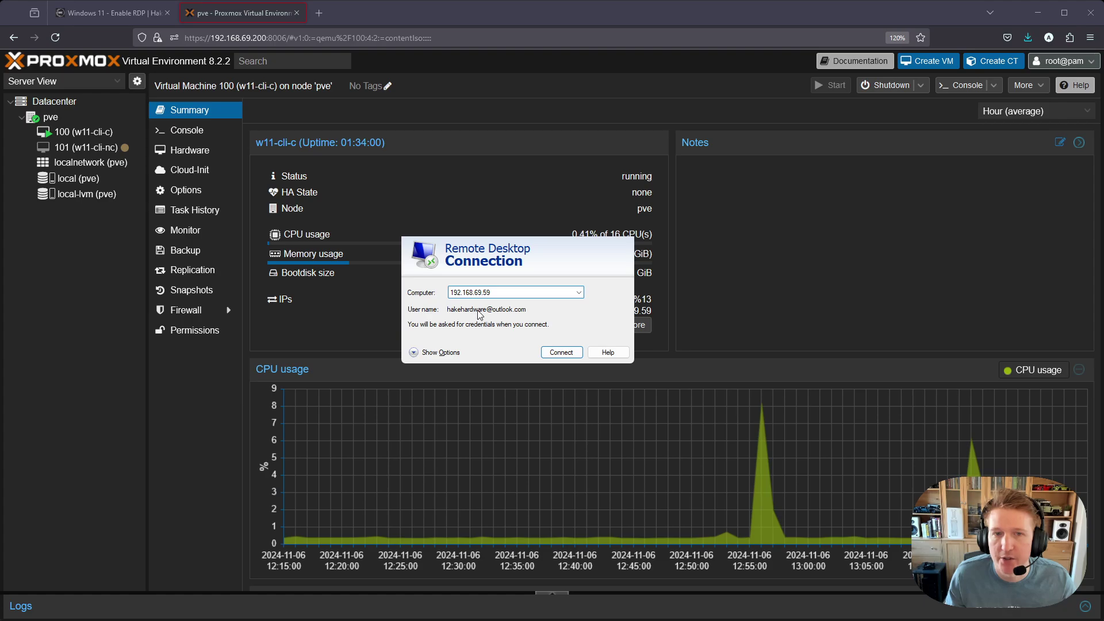
Step: Review the logon and Display options, then connect full screen to 192.168.69.59
{"action": "left_click", "coordinate": [413, 353]}
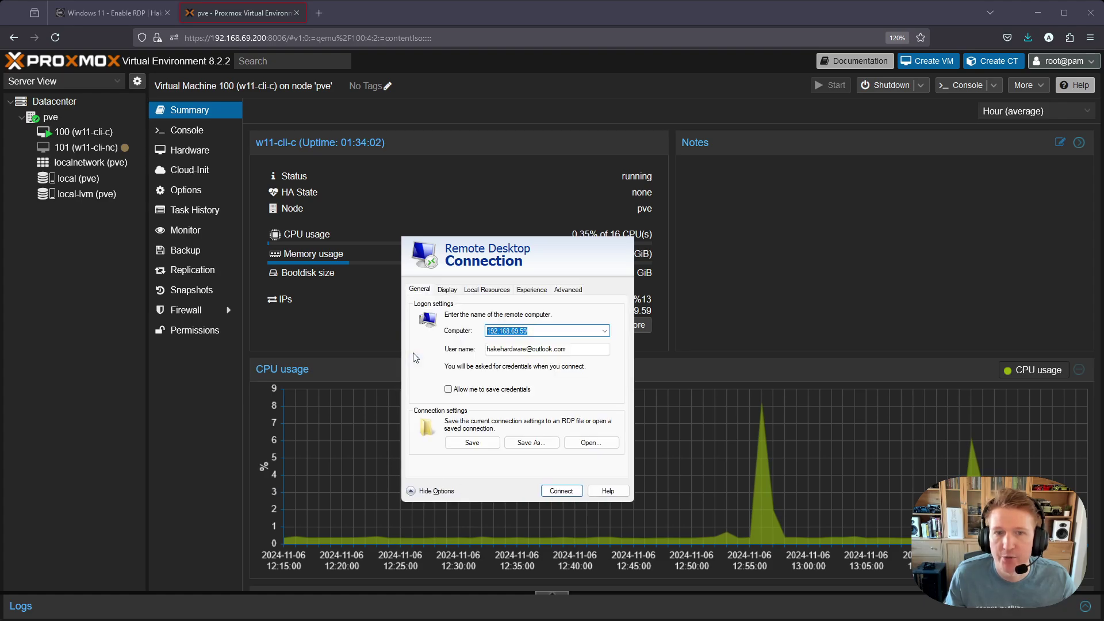
{"action": "double_click", "coordinate": [488, 349]}
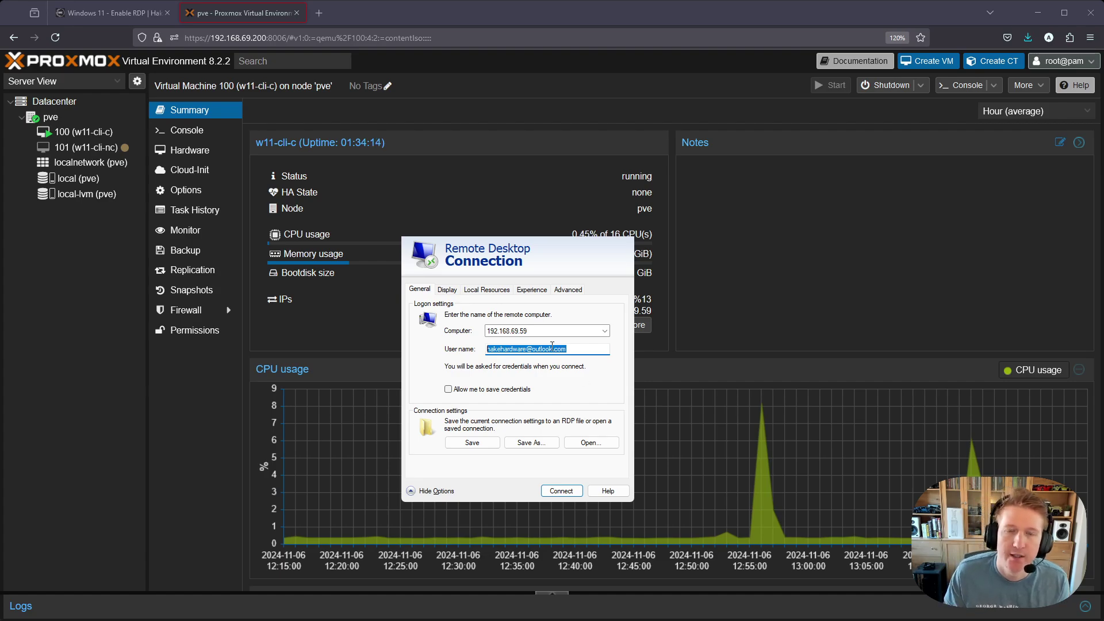
{"action": "left_click", "coordinate": [446, 292]}
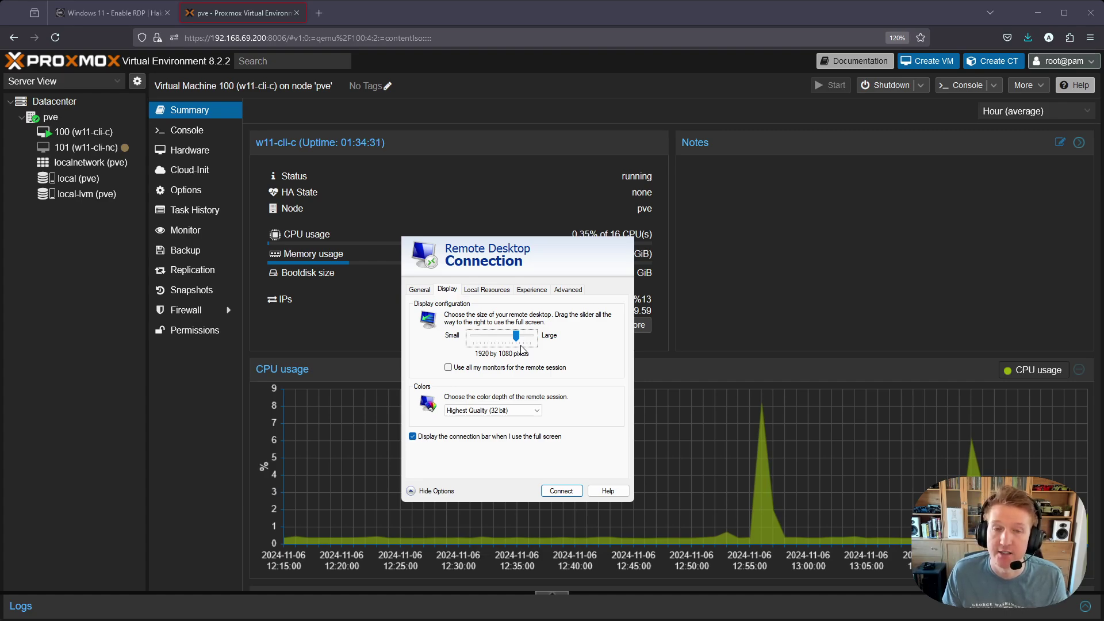
{"action": "left_click", "coordinate": [420, 290]}
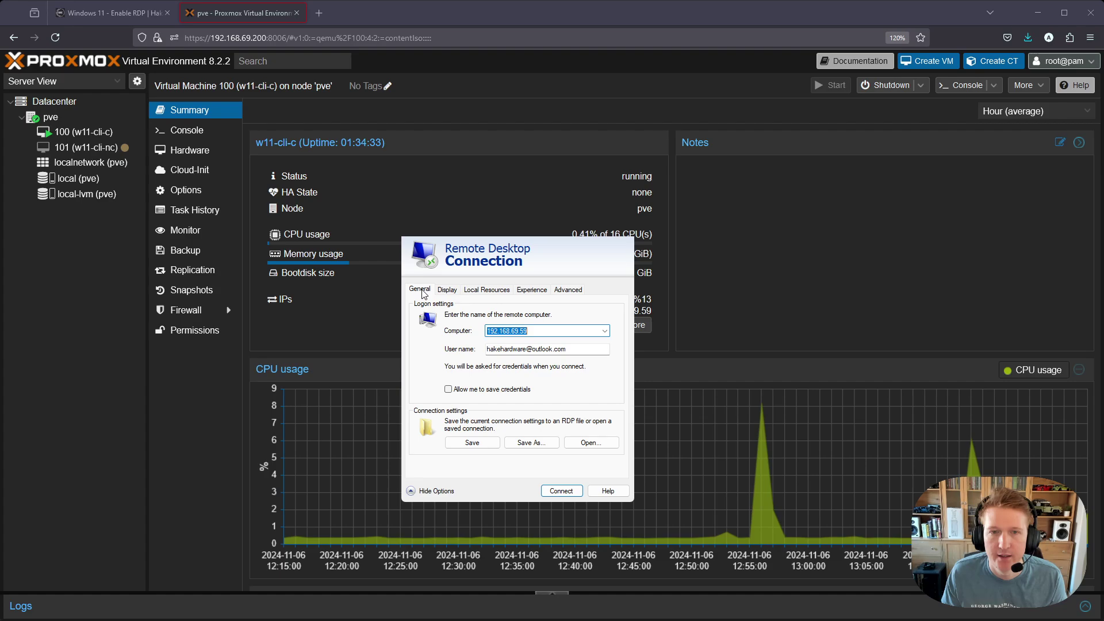
{"action": "left_click", "coordinate": [559, 493]}
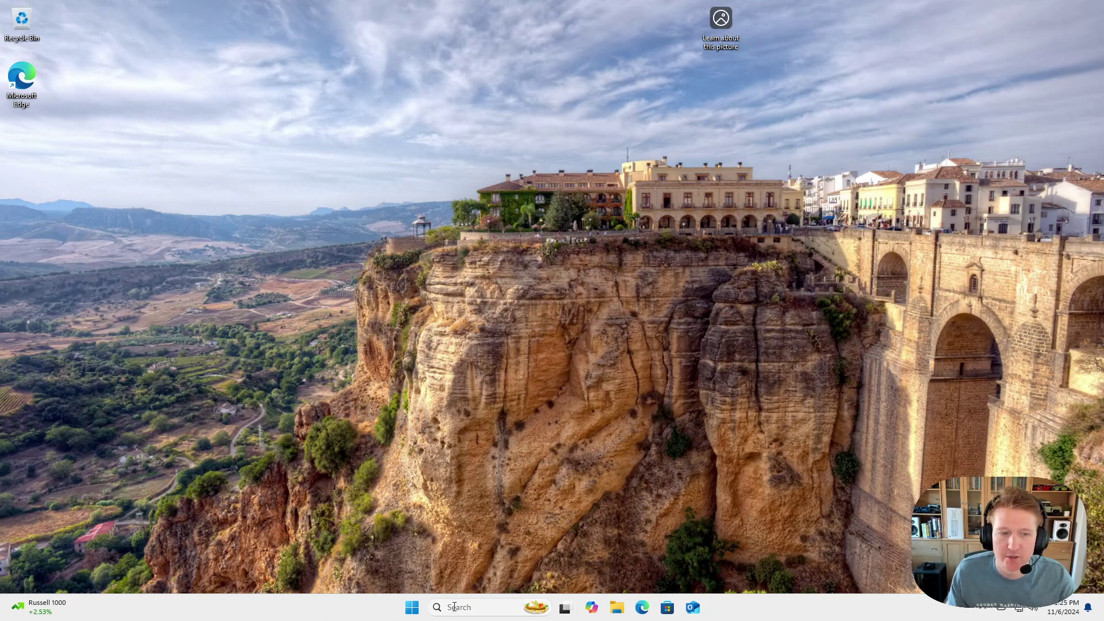
{"action": "left_click", "coordinate": [477, 605]}
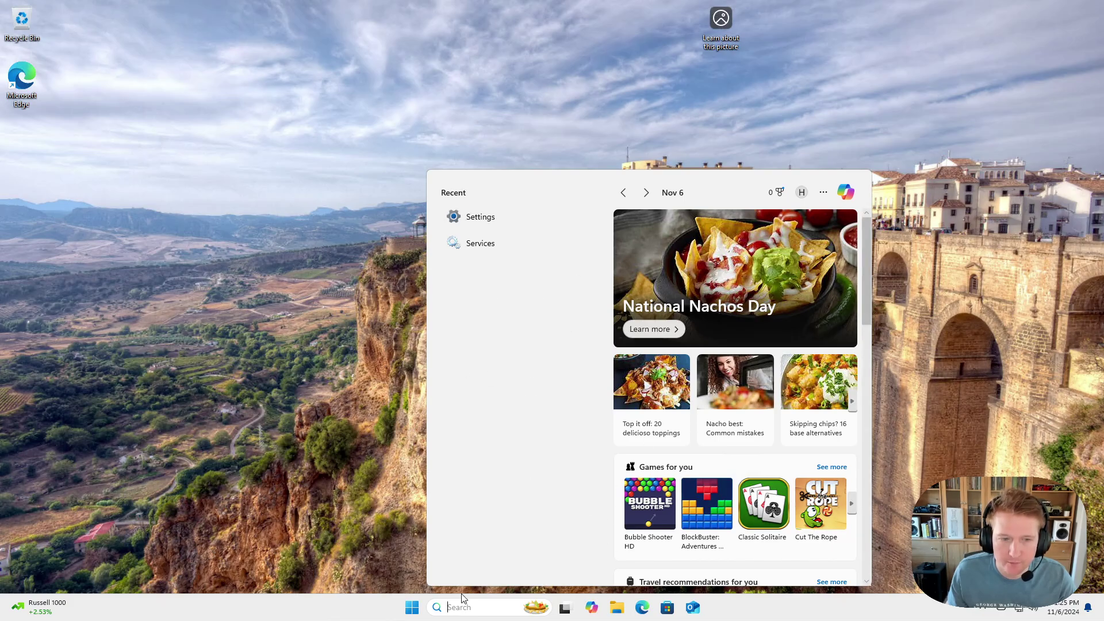
{"action": "left_click", "coordinate": [414, 609]}
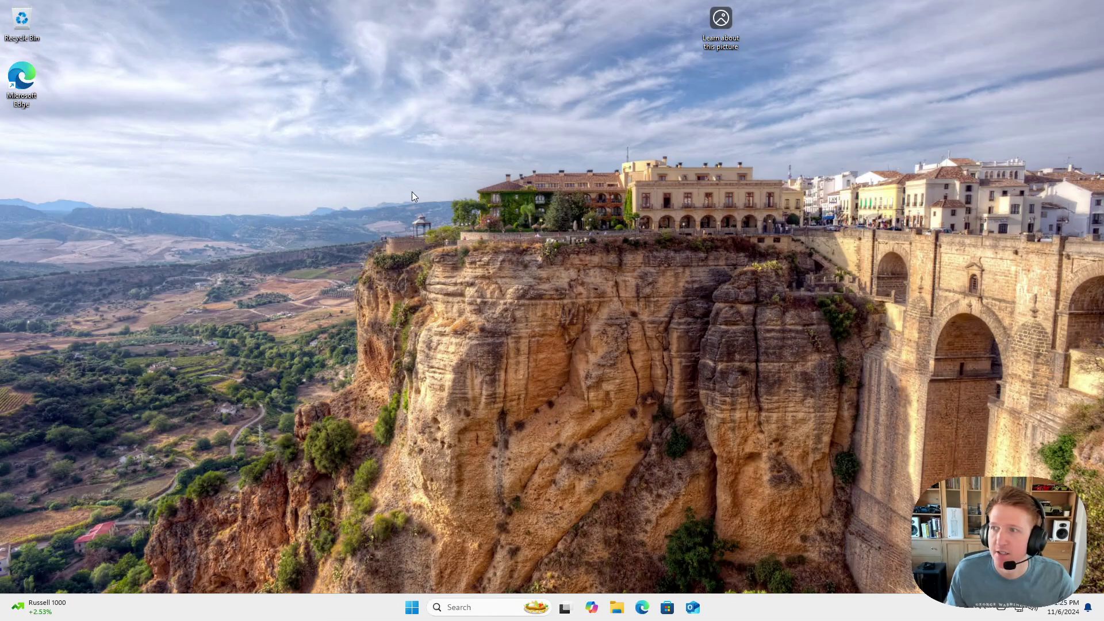
{"action": "key", "text": "Escape"}
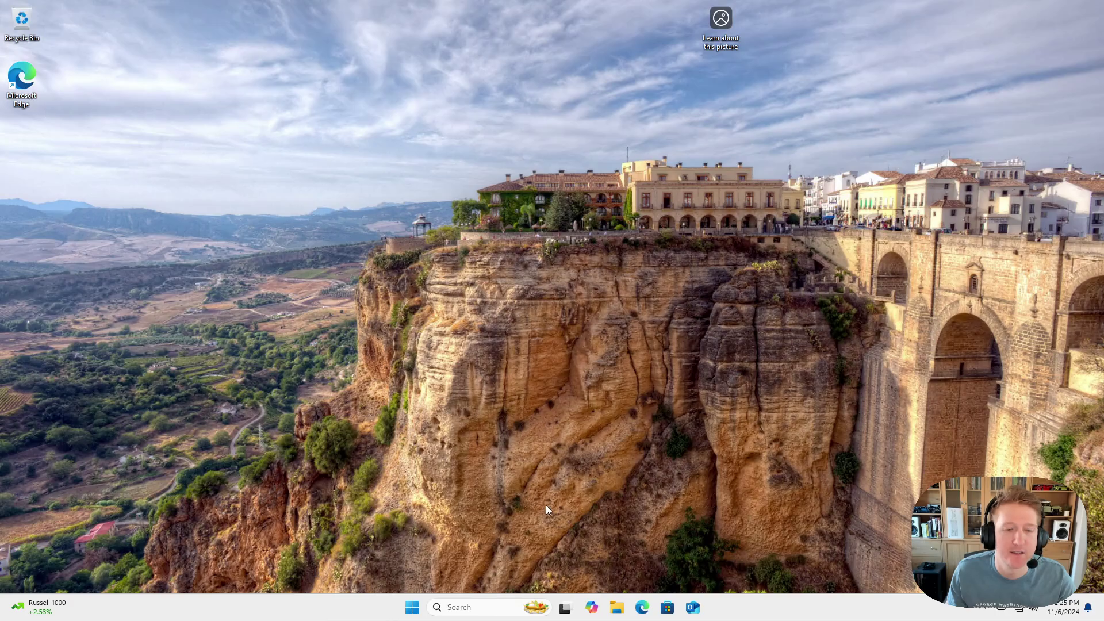
{"action": "left_click", "coordinate": [619, 608]}
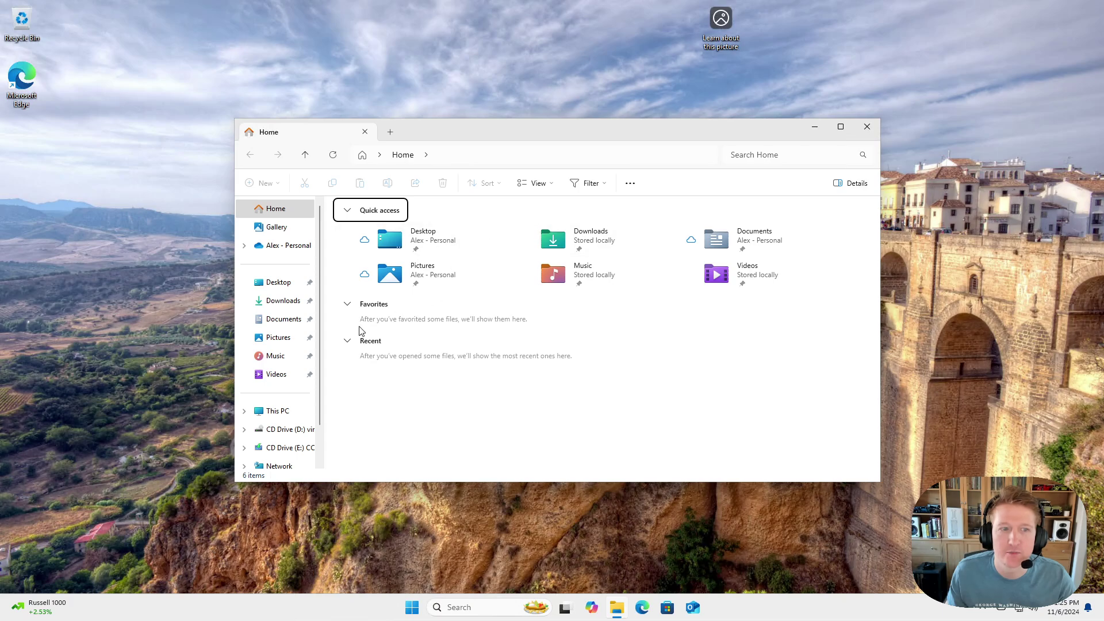
{"action": "double_click", "coordinate": [432, 245]}
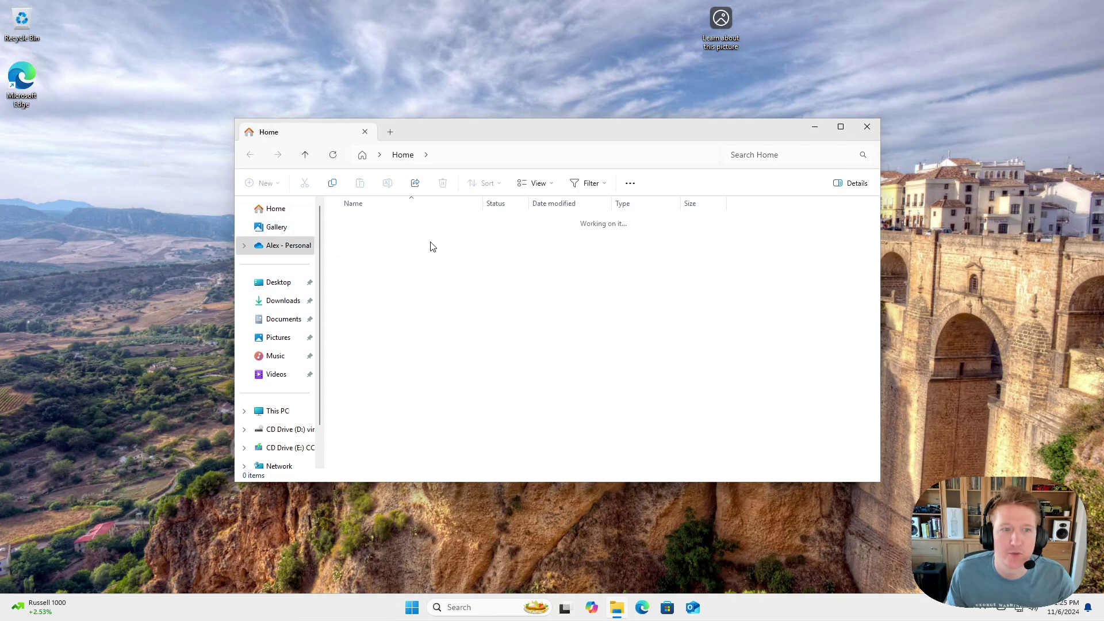
{"action": "left_click", "coordinate": [869, 127]}
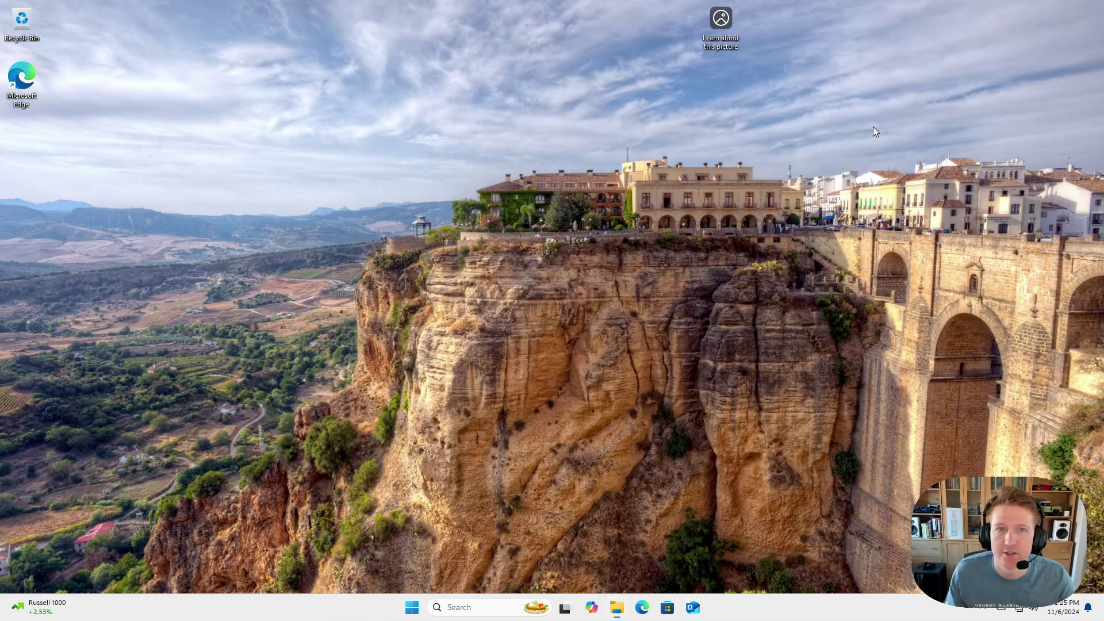